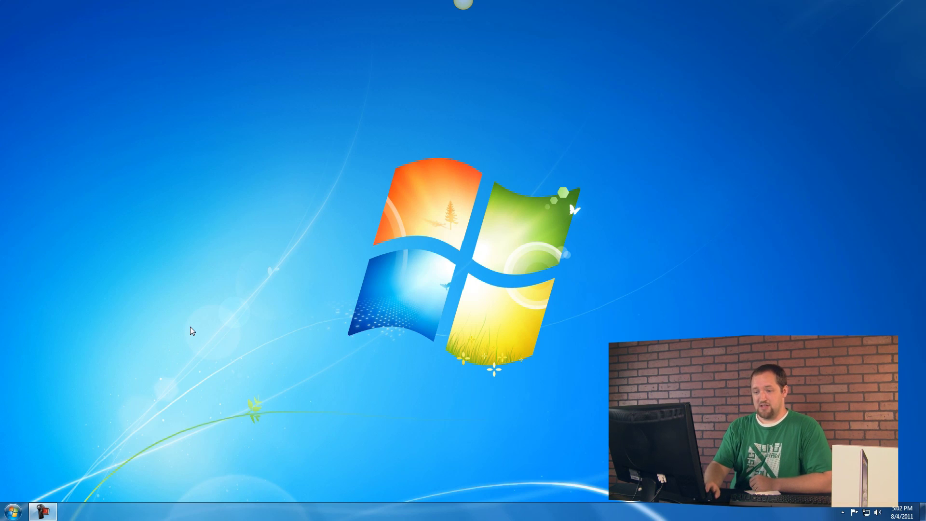
Step: Open Device Manager from Start > Control Panel > Hardware and Sound
click(13, 511)
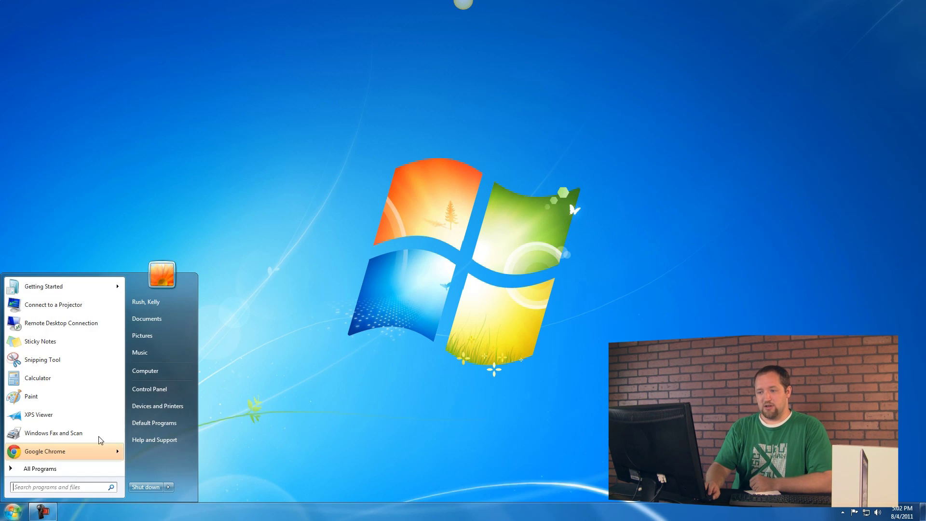
click(152, 390)
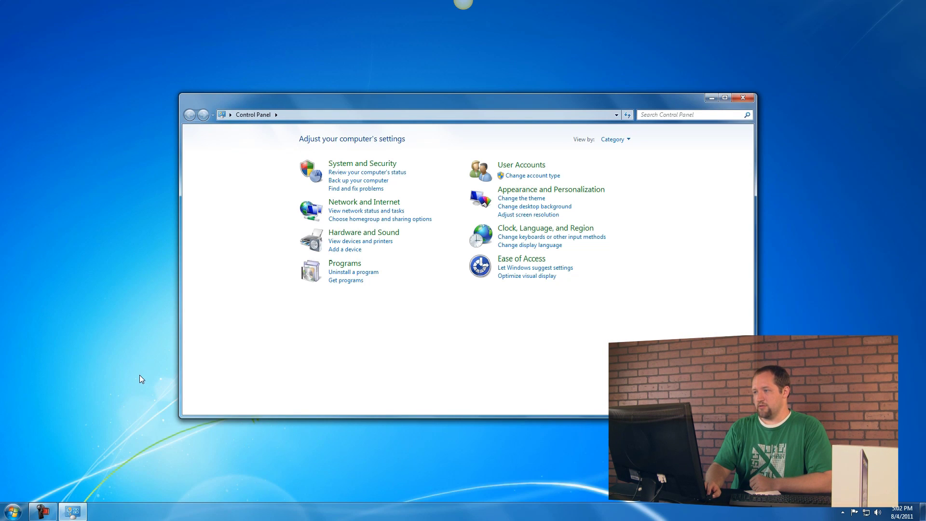
click(356, 233)
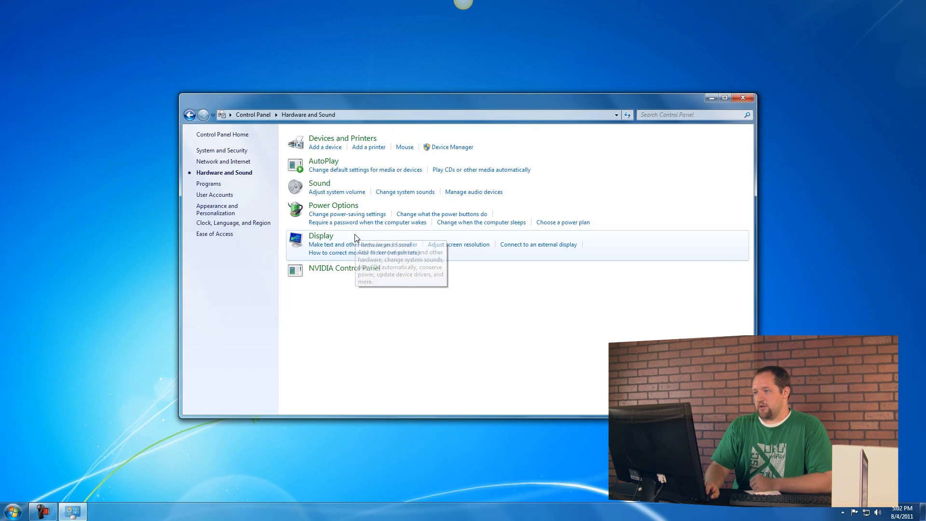
click(447, 148)
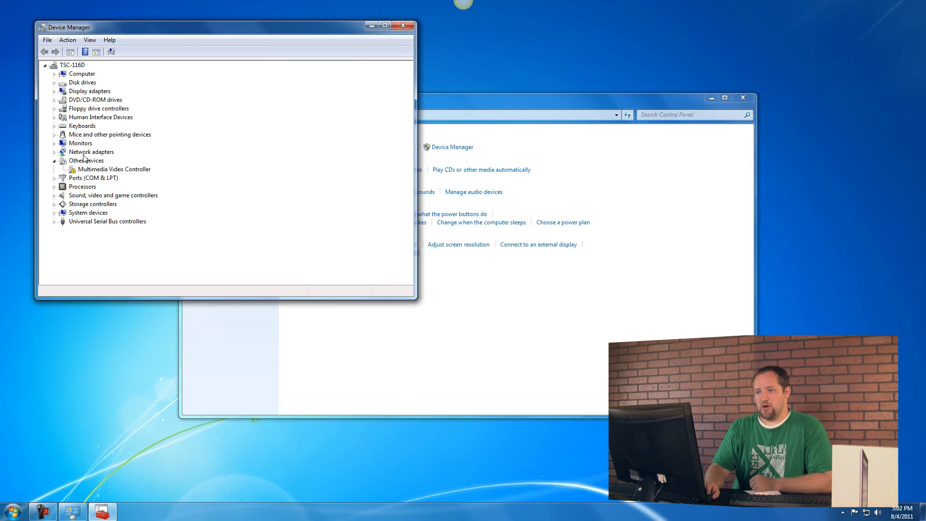
Step: Find the card listed only as Multimedia Video Controller under Other devices, then close Device Manager
click(82, 162)
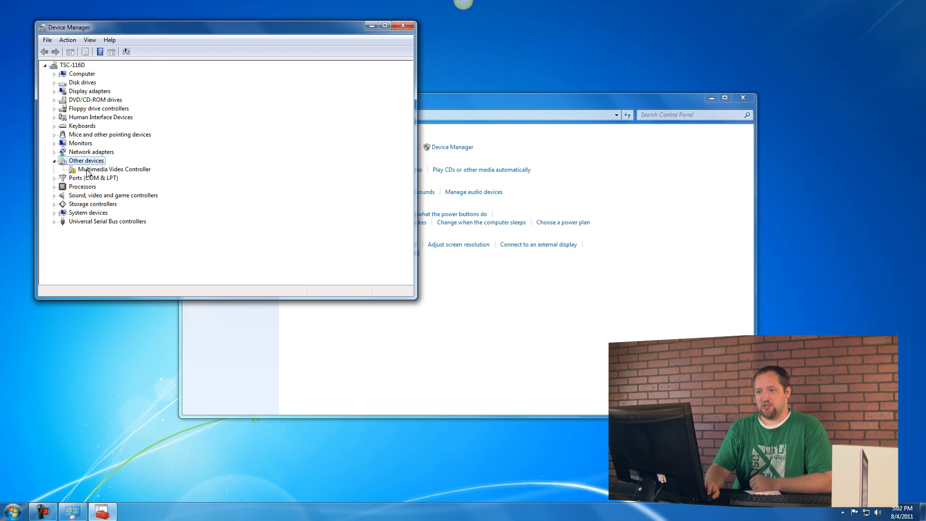
click(88, 170)
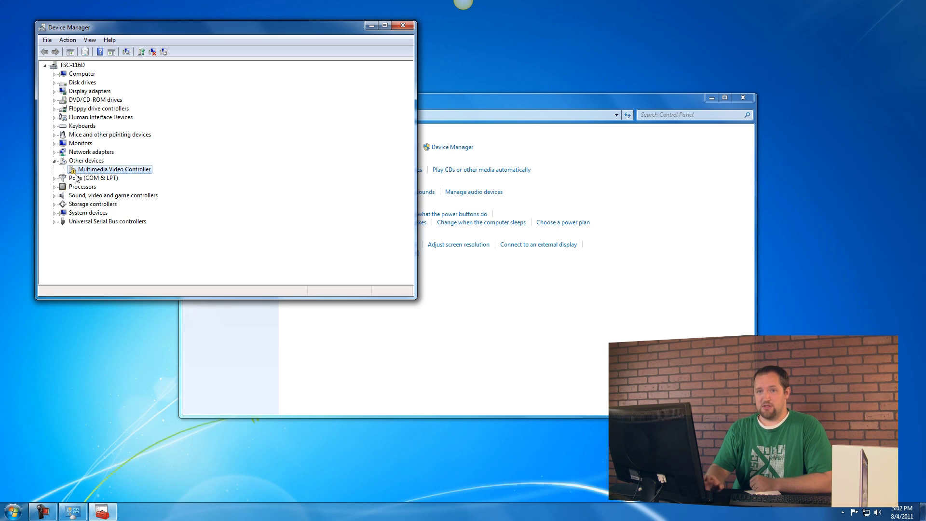
click(398, 28)
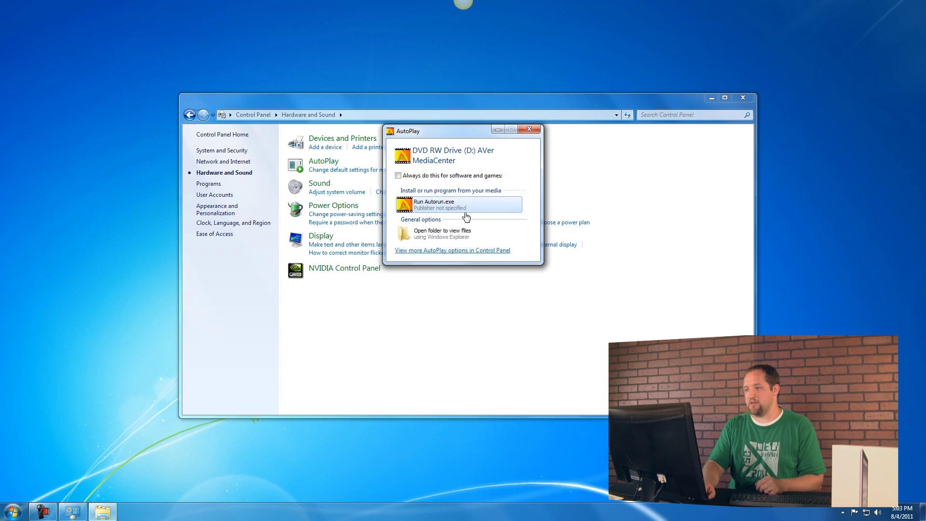
Step: Run Autorun.exe from the disc's AutoPlay prompt and choose Install AVer MediaCenter
click(444, 206)
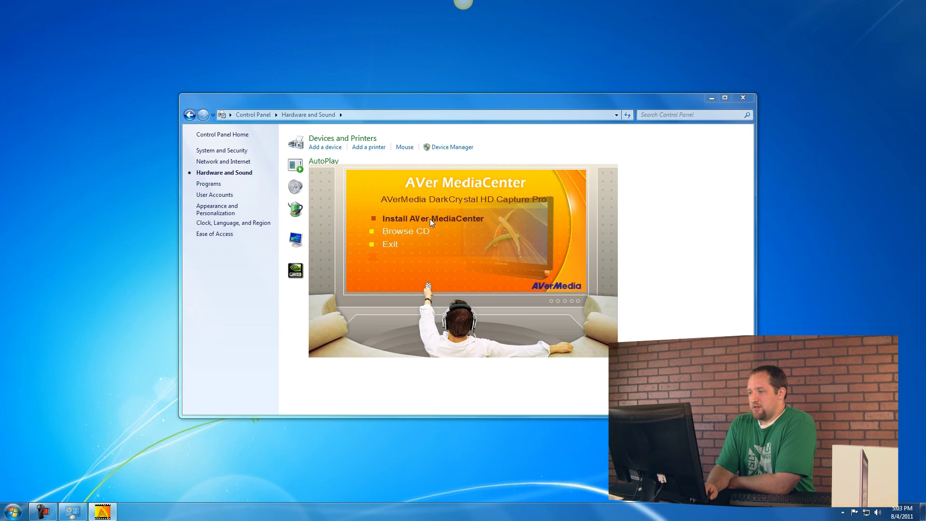
click(431, 219)
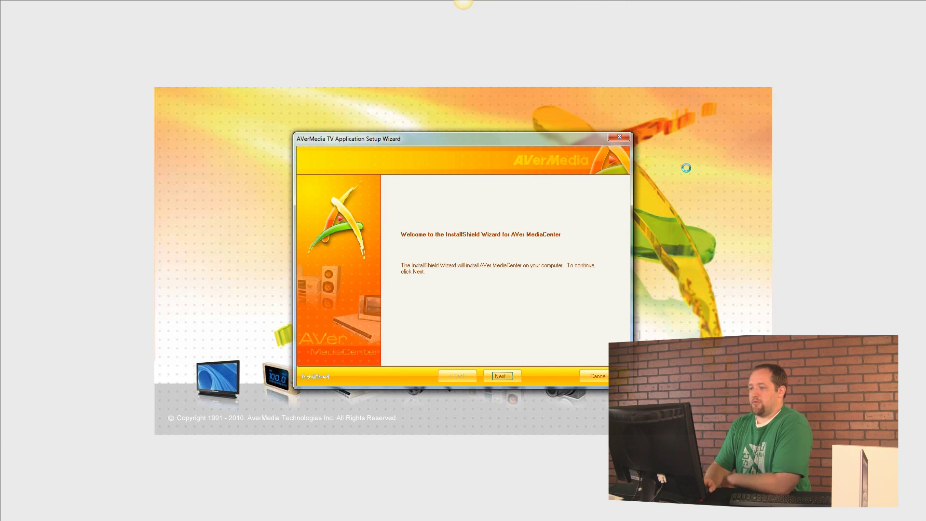
Step: Go through the setup wizard, accepting the licence terms and the Complete setup type, and finish
click(503, 376)
click(432, 340)
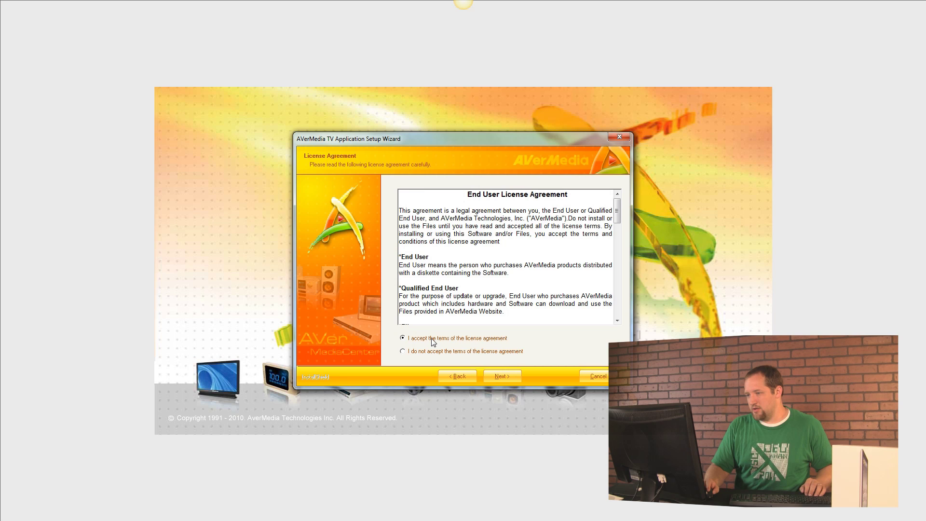
click(512, 375)
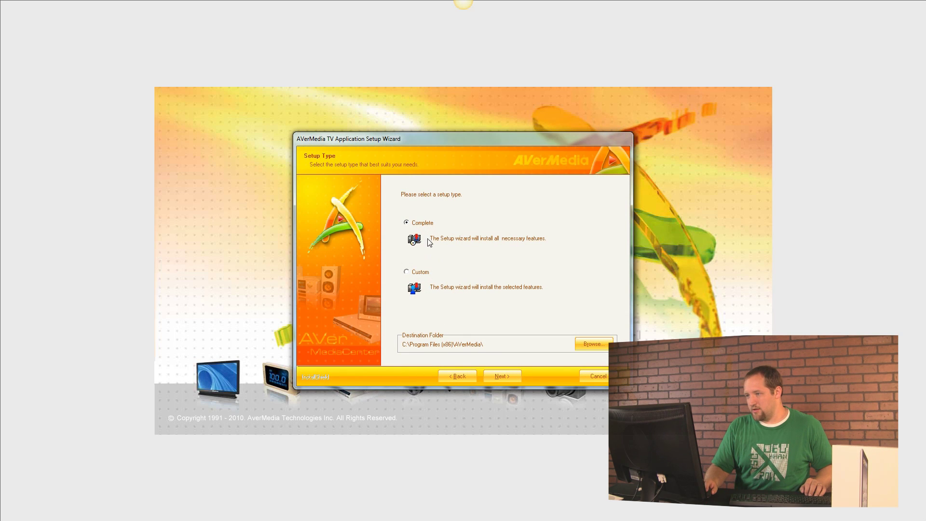
click(500, 380)
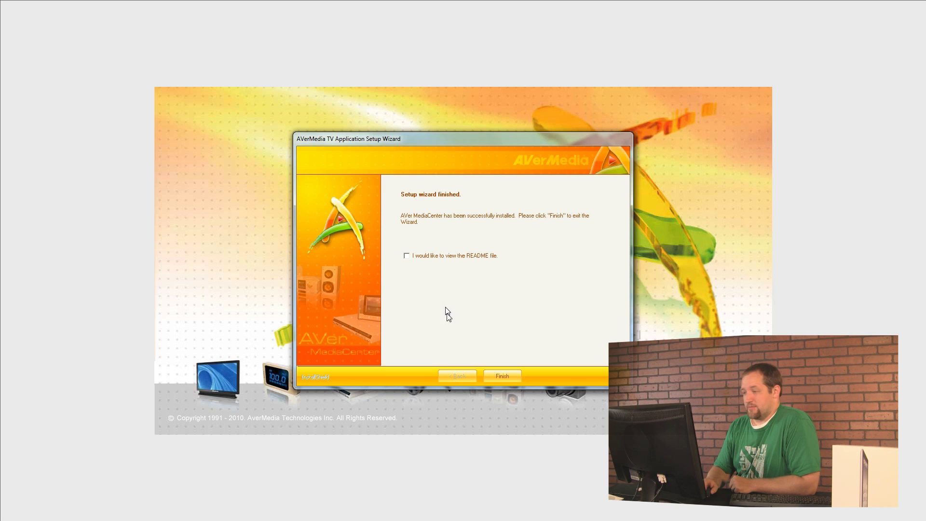
click(495, 370)
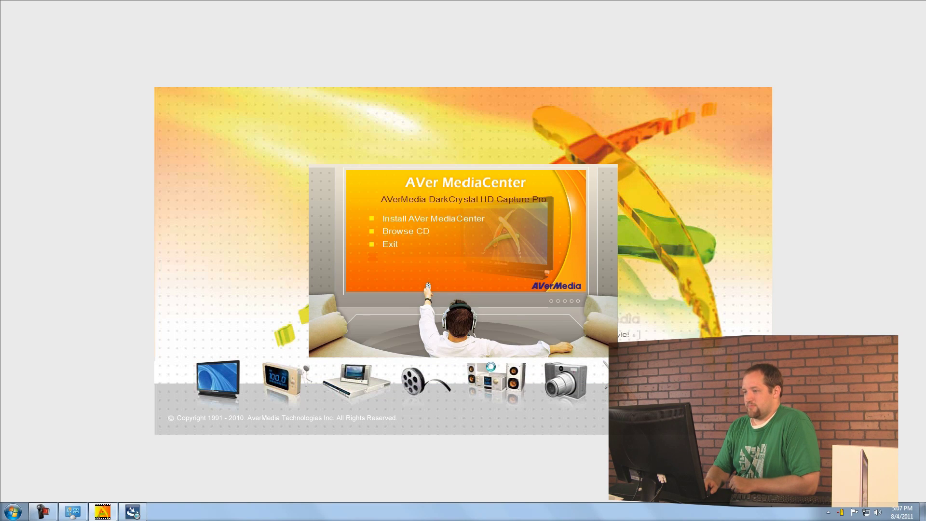
Step: Exit the disc menu, close Control Panel, and reopen Device Manager via Hardware and Sound
click(392, 245)
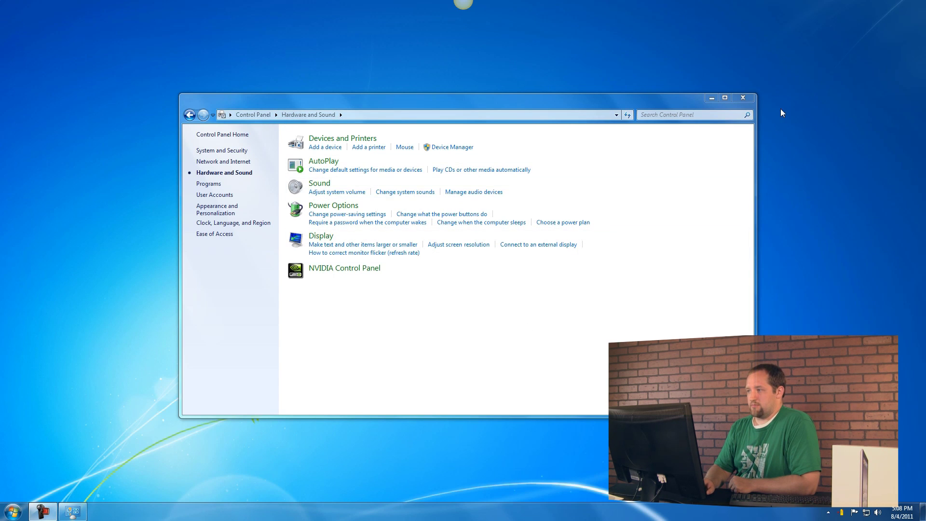
click(747, 99)
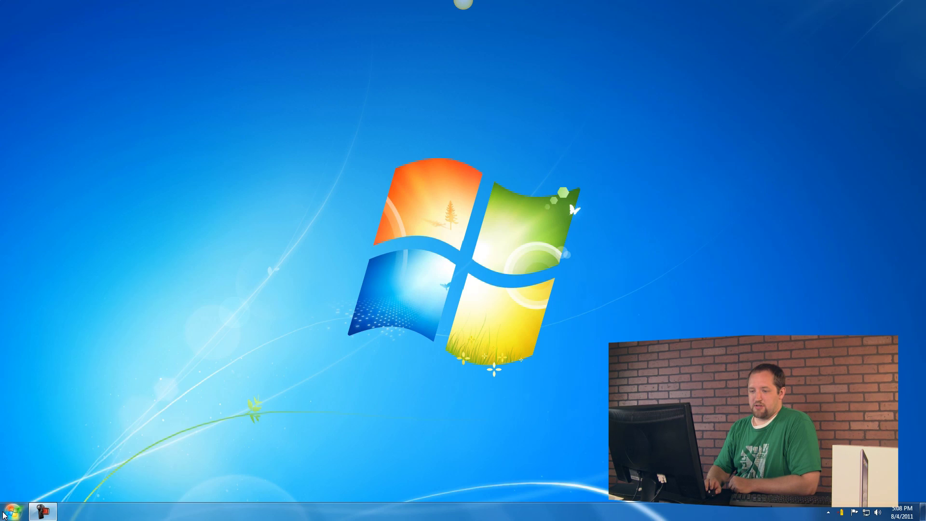
click(12, 512)
click(144, 389)
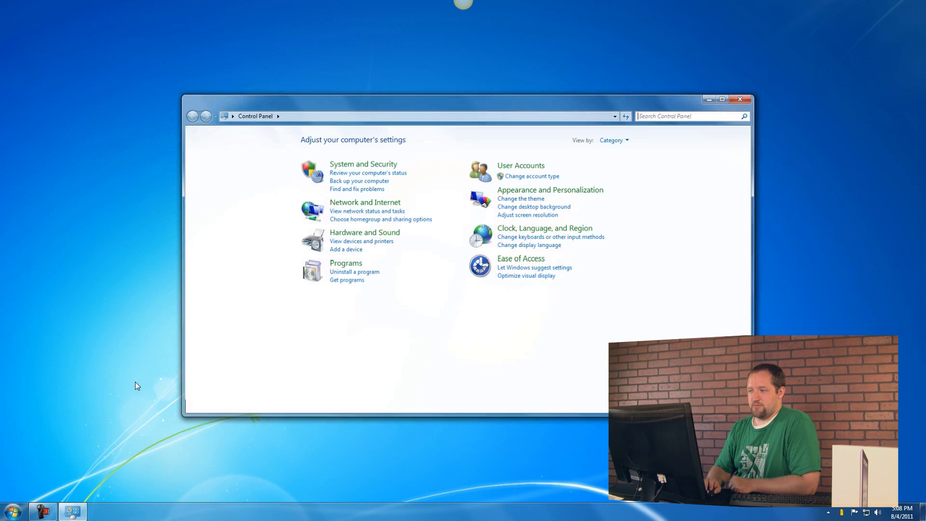
click(354, 235)
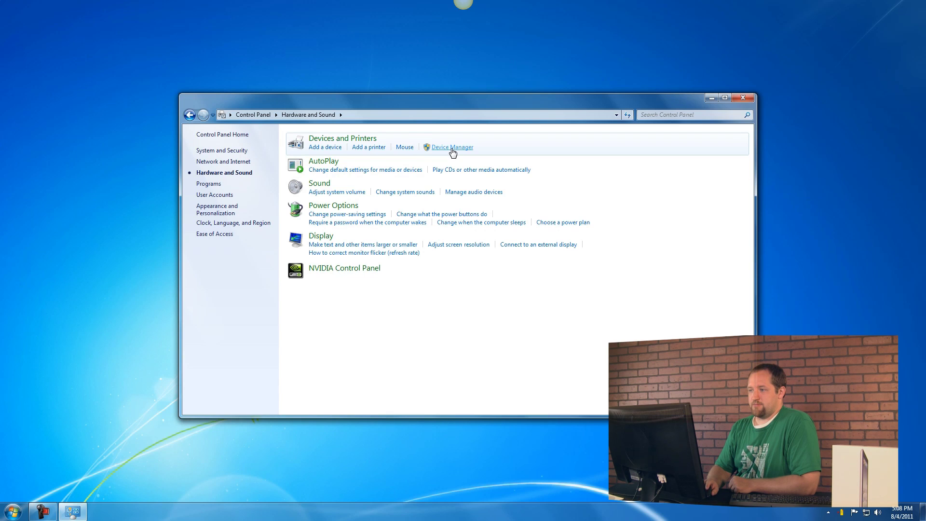
click(452, 148)
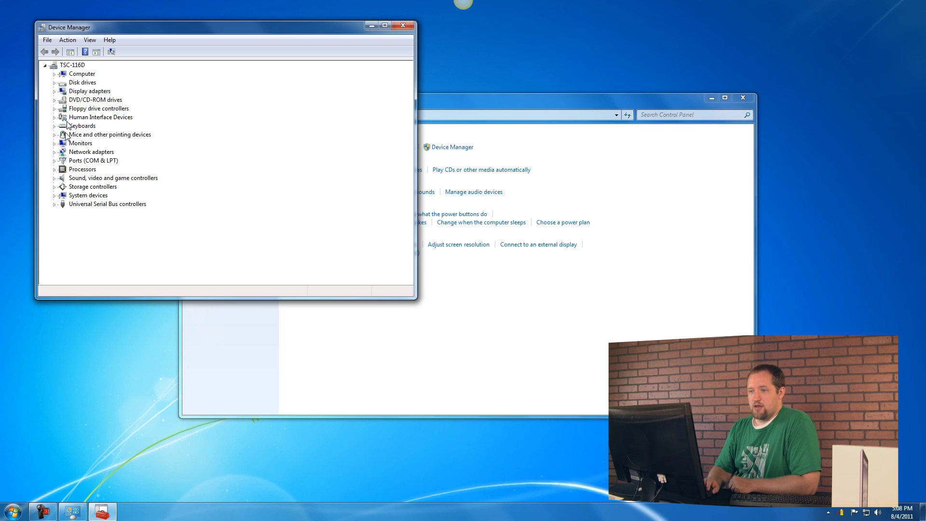
Step: Find AVerMedia C027 PCIe HD Capture Device under Sound, video and game controllers, then close everything
click(54, 178)
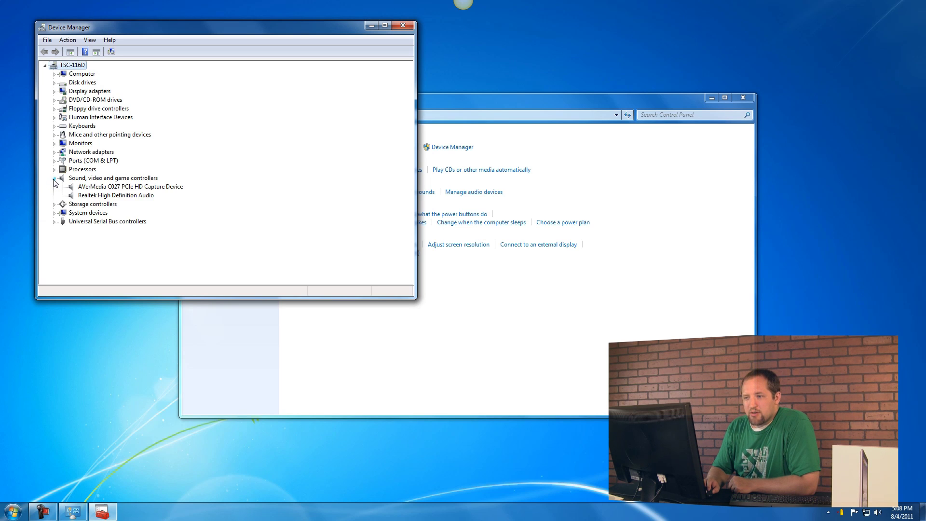
click(111, 188)
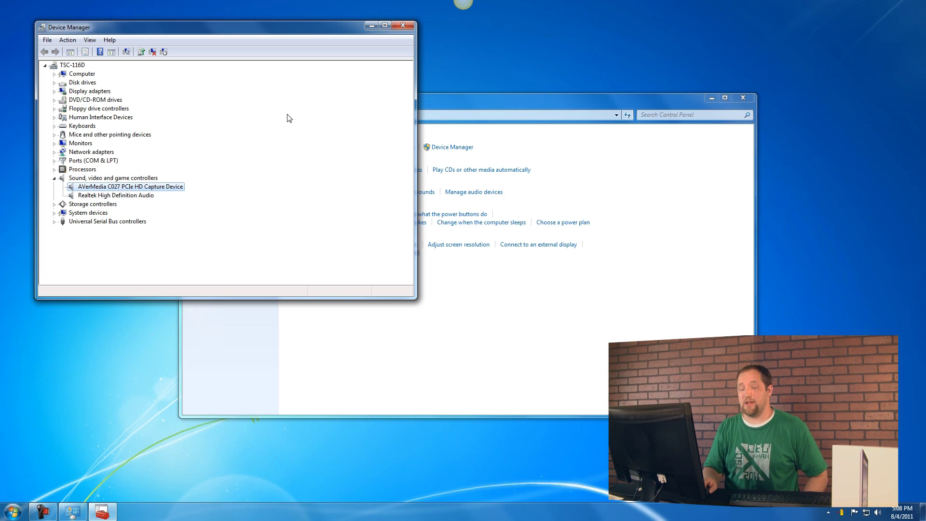
click(400, 26)
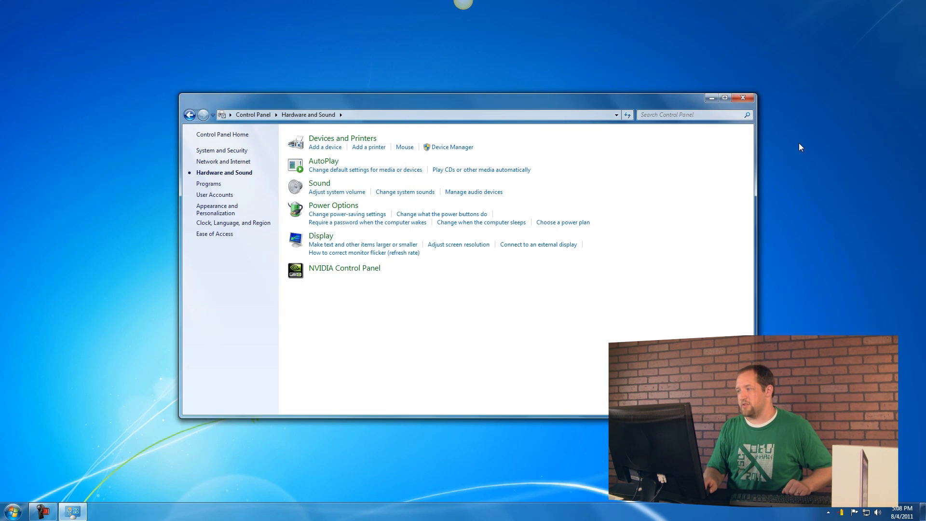
click(743, 98)
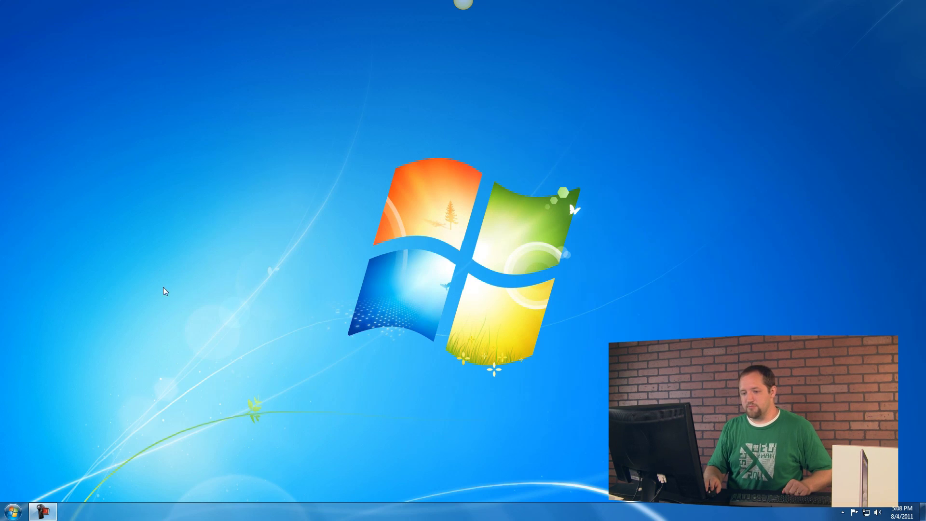
Step: Launch AVer MediaCenter from All Programs > AVerMedia > AVer MediaCenter and answer No to the Setup Wizard
click(7, 515)
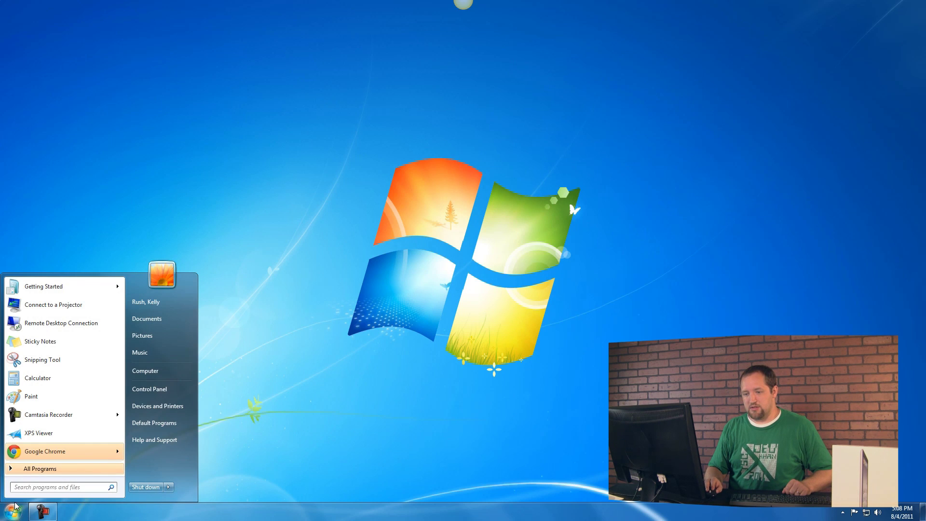
click(40, 468)
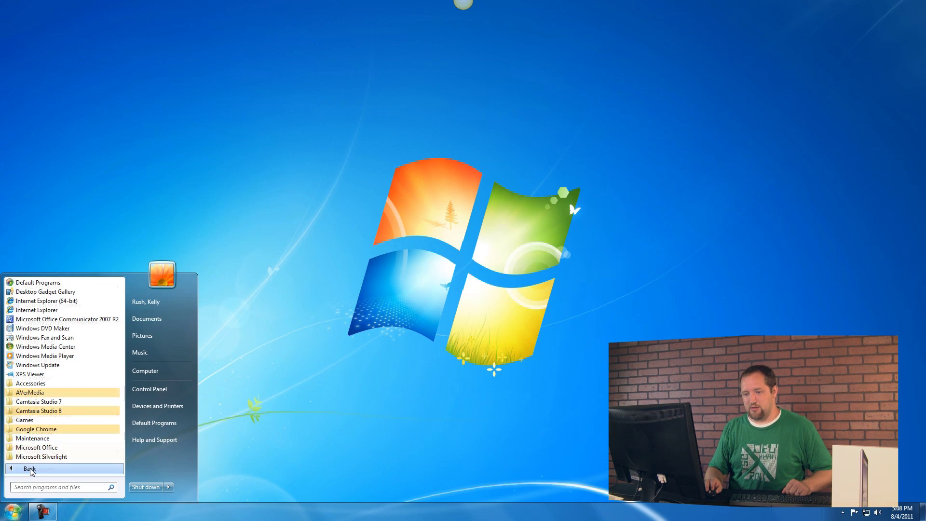
click(36, 392)
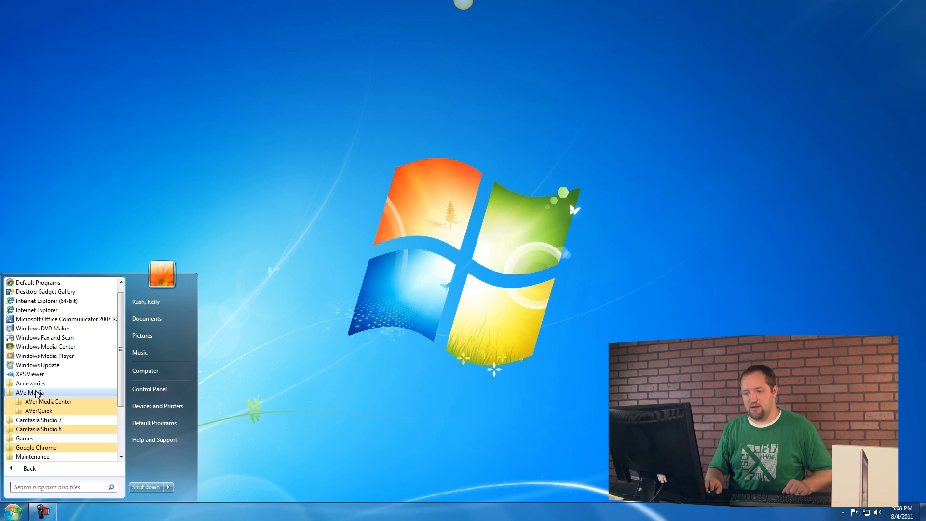
click(70, 401)
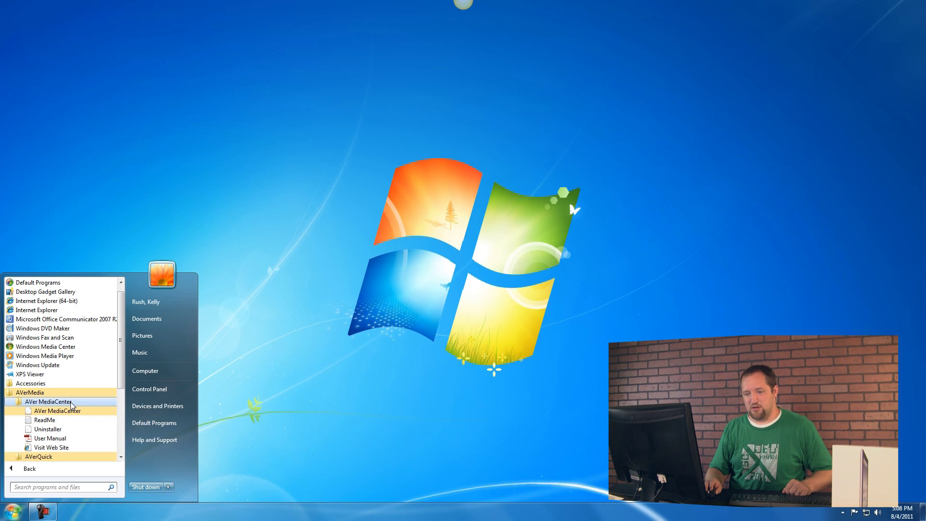
click(69, 412)
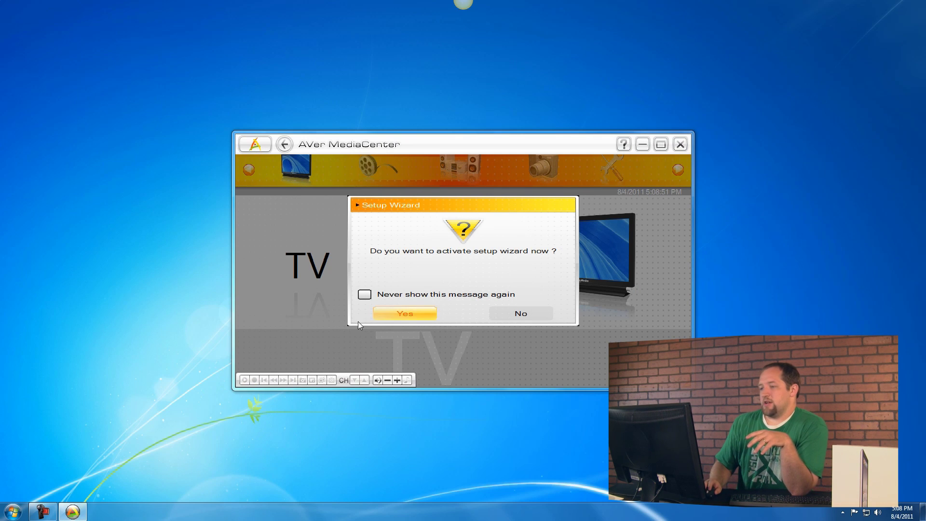
click(510, 315)
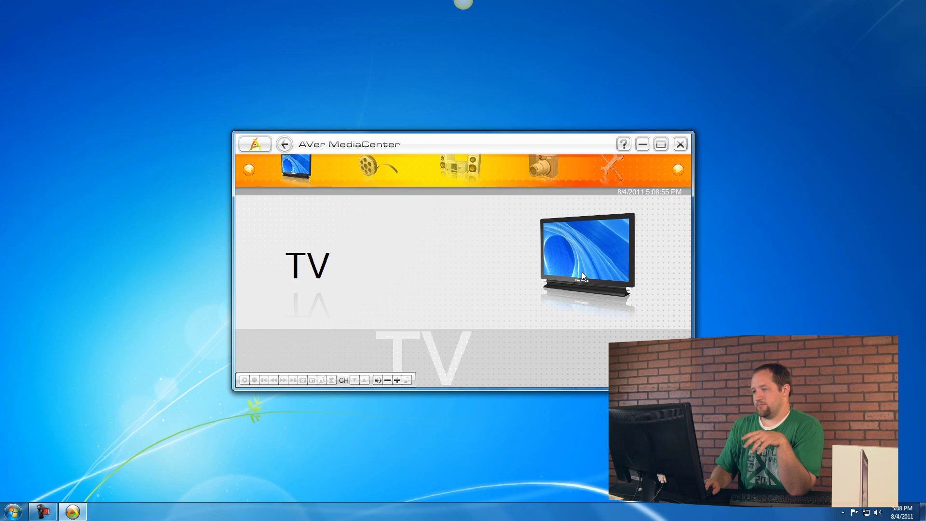
Step: Open the TV section and change the video input source dropdown from S-Video to HDMI
click(566, 239)
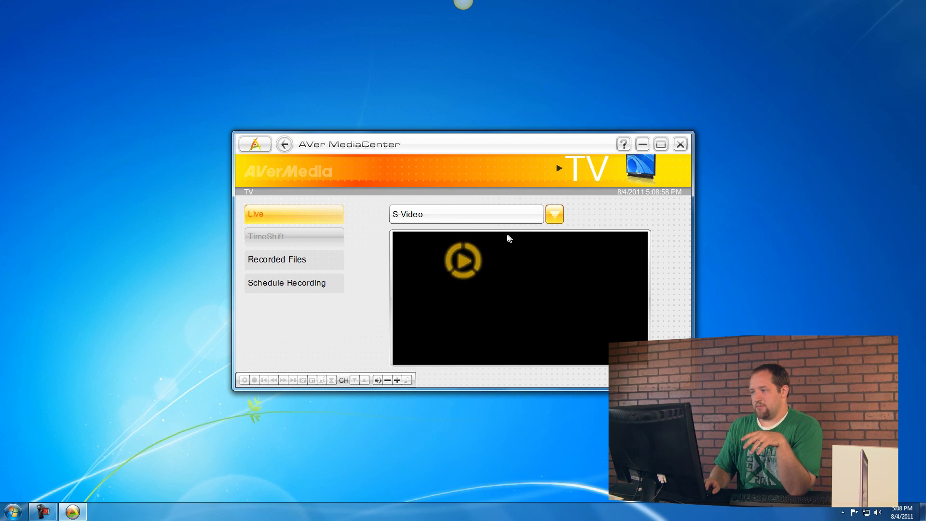
click(284, 144)
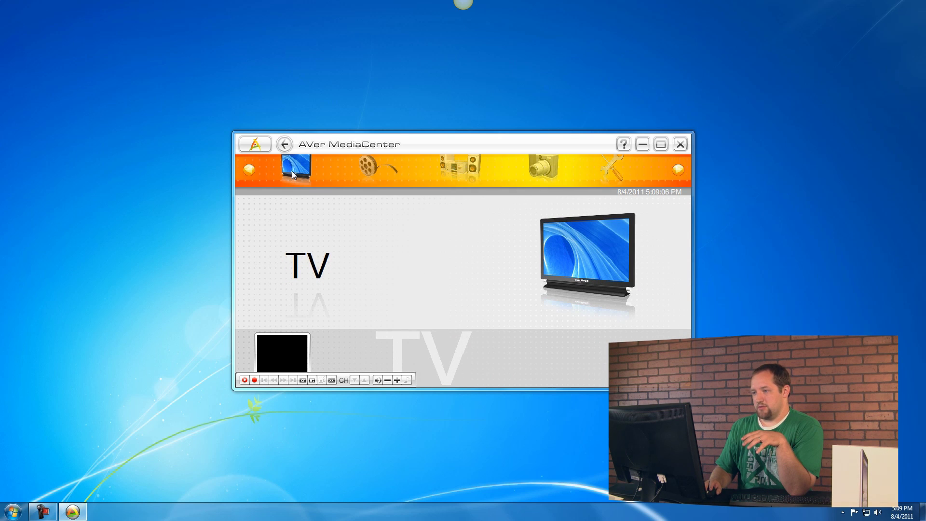
click(294, 182)
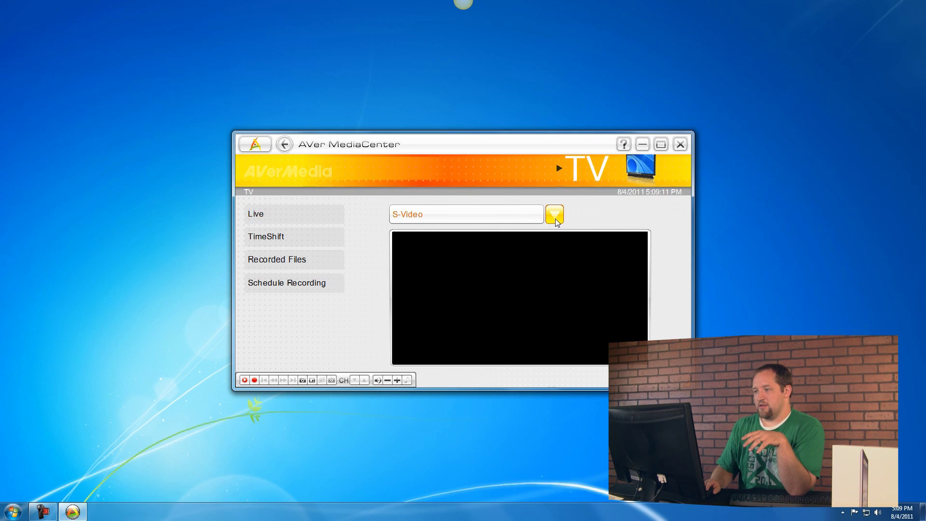
click(555, 217)
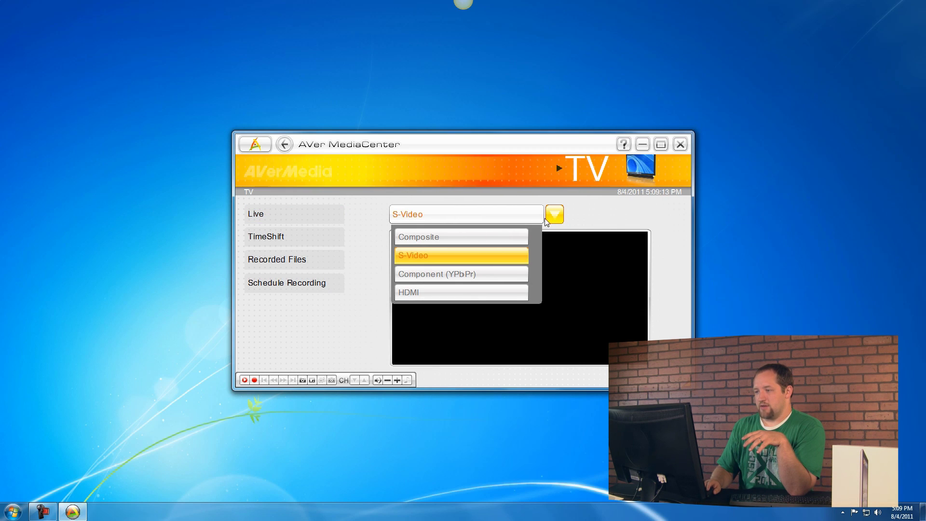
click(438, 297)
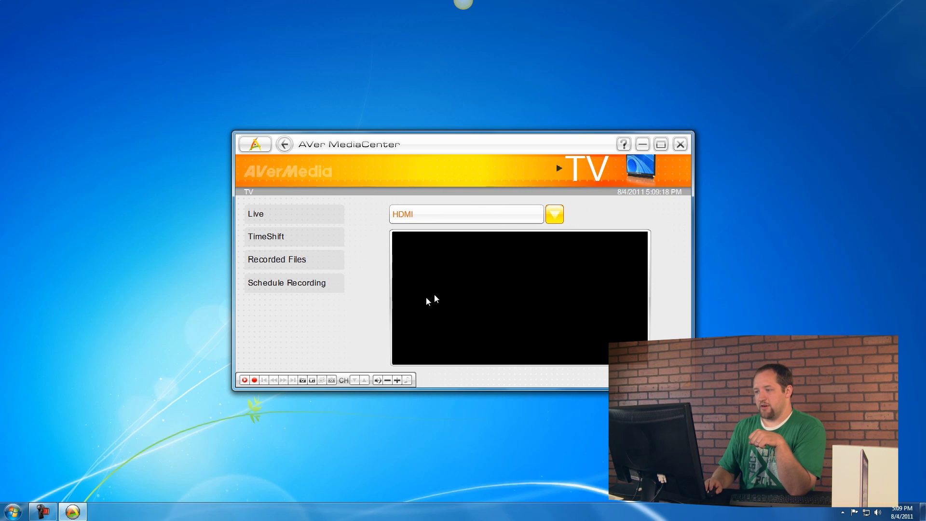
Step: Click the Live preview pane and wait for the iPad's lock screen to appear over HDMI
click(289, 283)
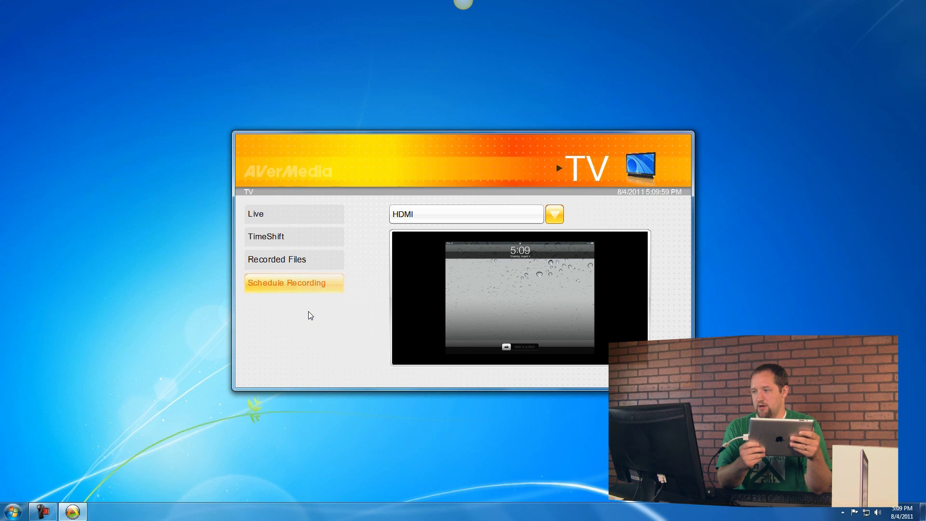
Step: Select the Live preview pane once the unlocked iPad home screen appears in it
mouse_move(405, 188)
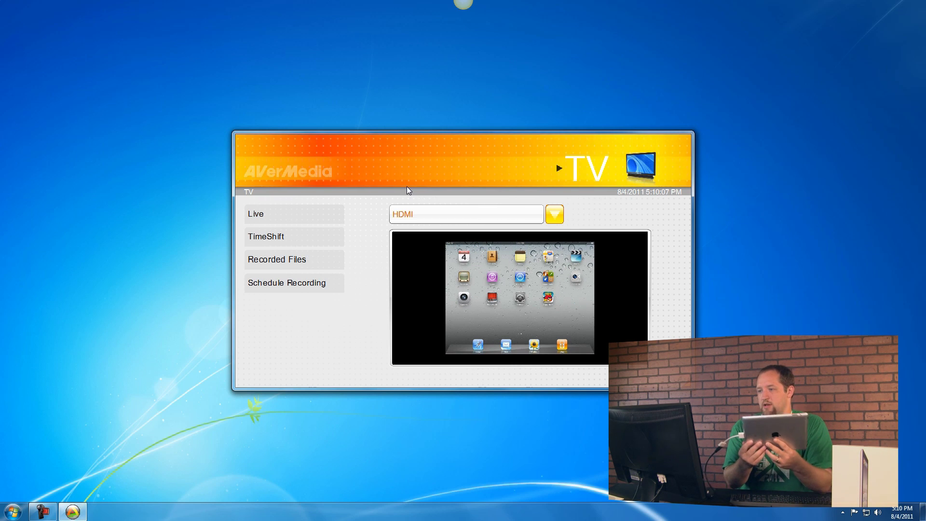
mouse_move(476, 212)
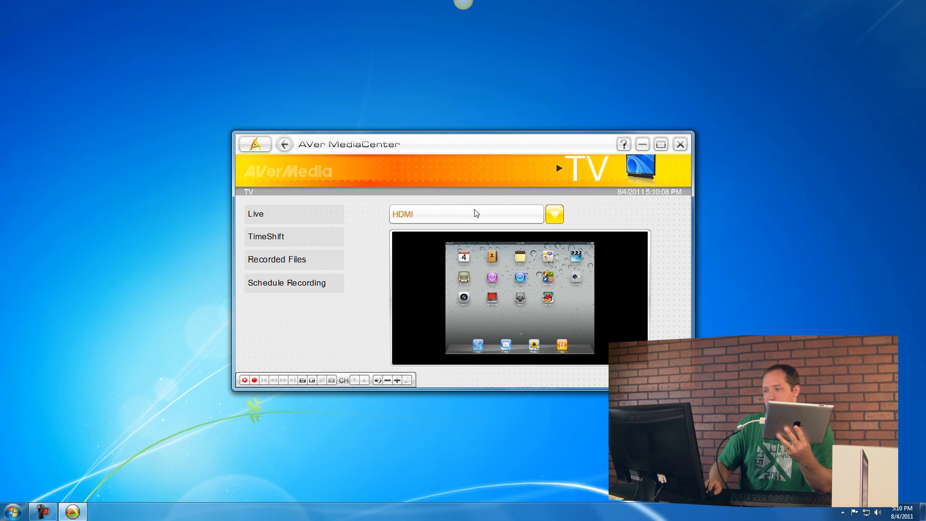
click(497, 294)
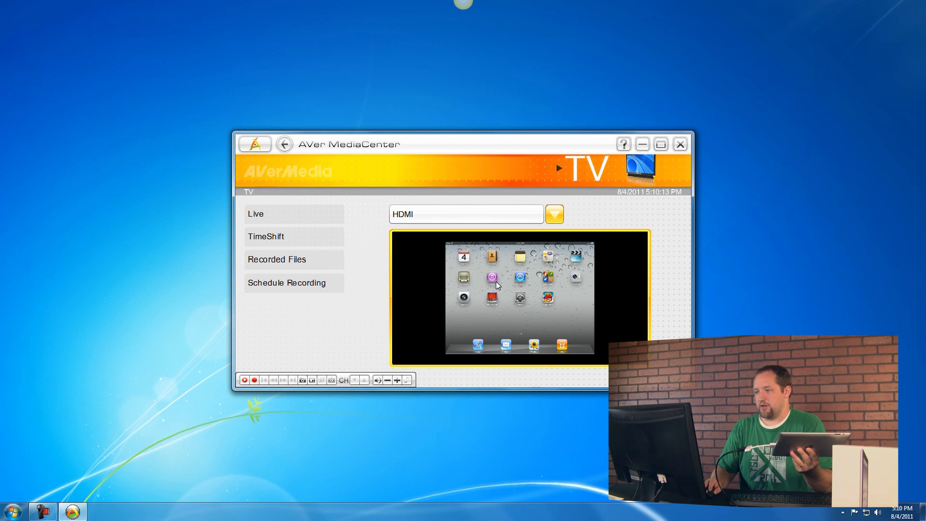
Step: Double-click the HDMI preview so the iPad home screen fills the player window
double_click(497, 285)
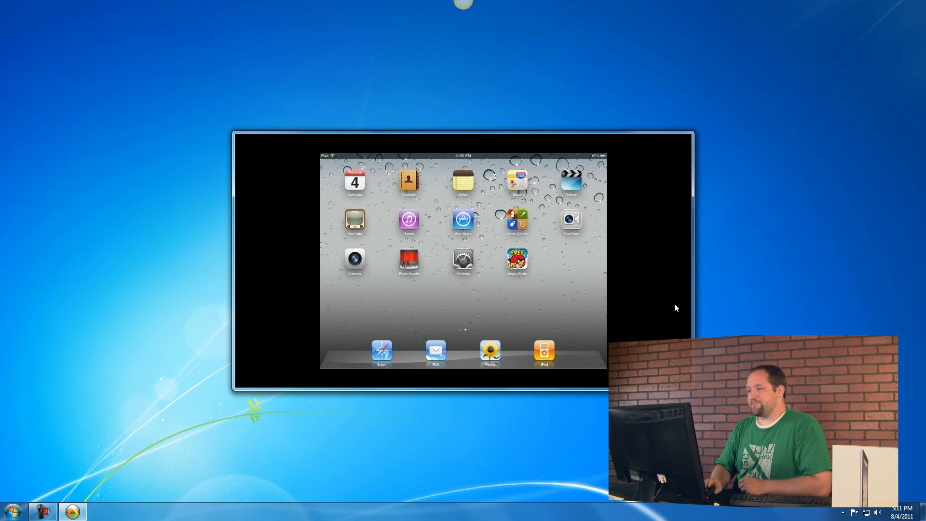
mouse_move(669, 300)
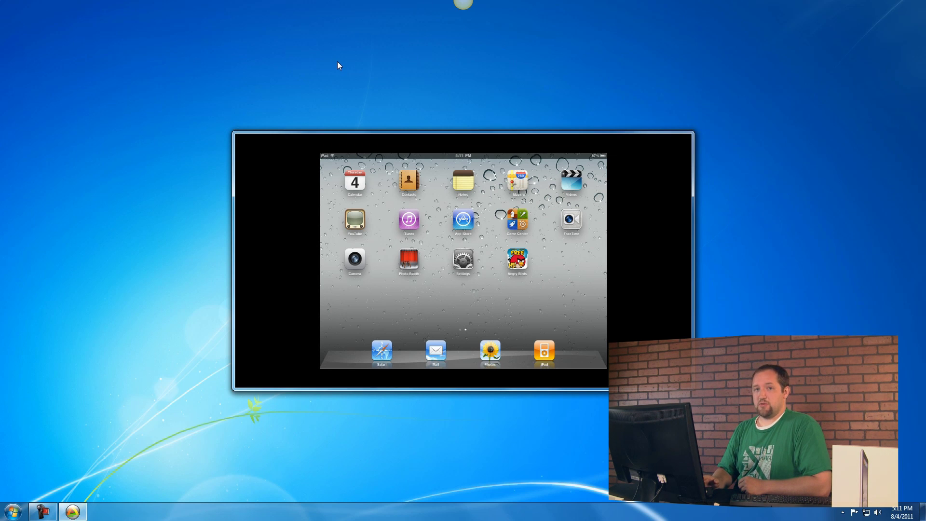
mouse_move(418, 225)
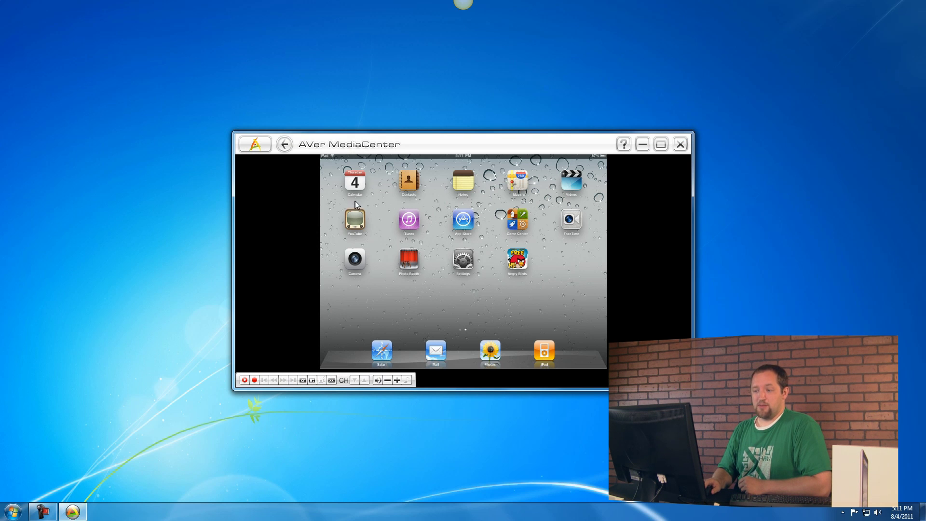
click(255, 380)
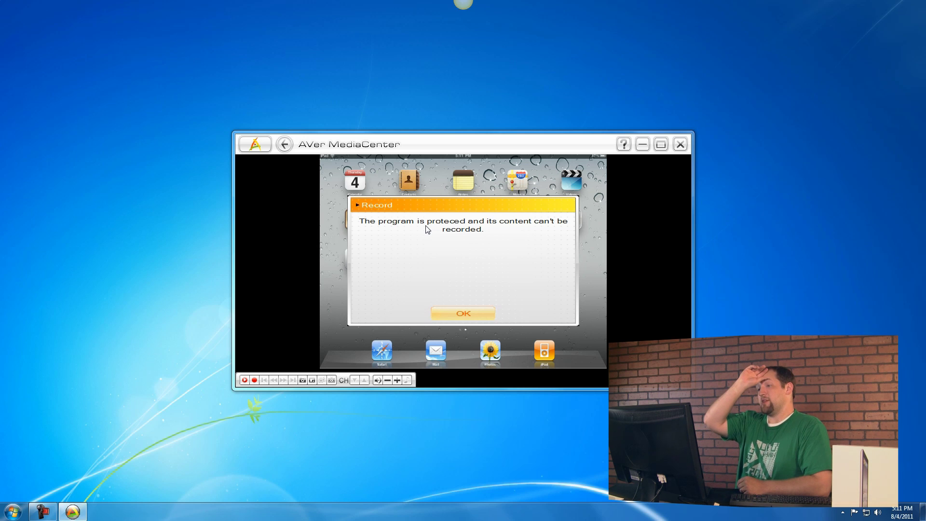
click(458, 312)
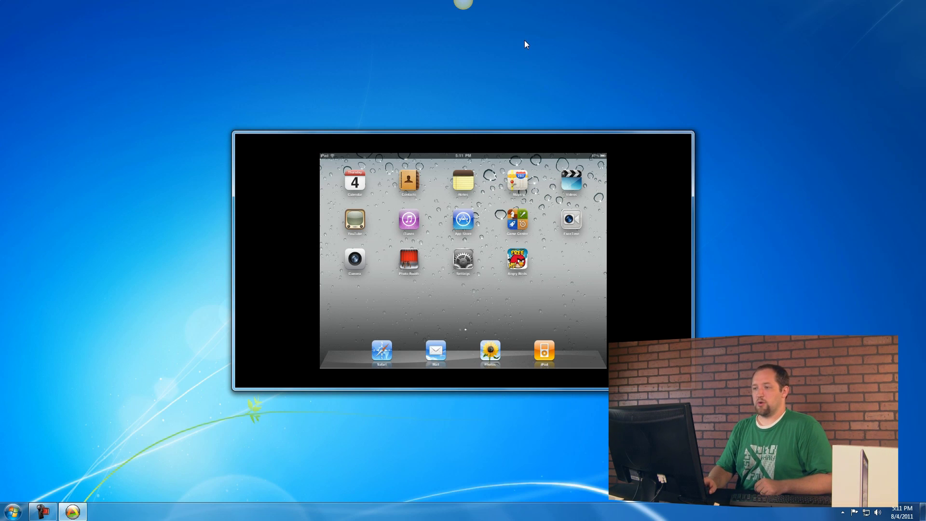
Step: Frame a 597 x 449 Jing capture area around the iPad picture and choose video capture
mouse_move(463, 14)
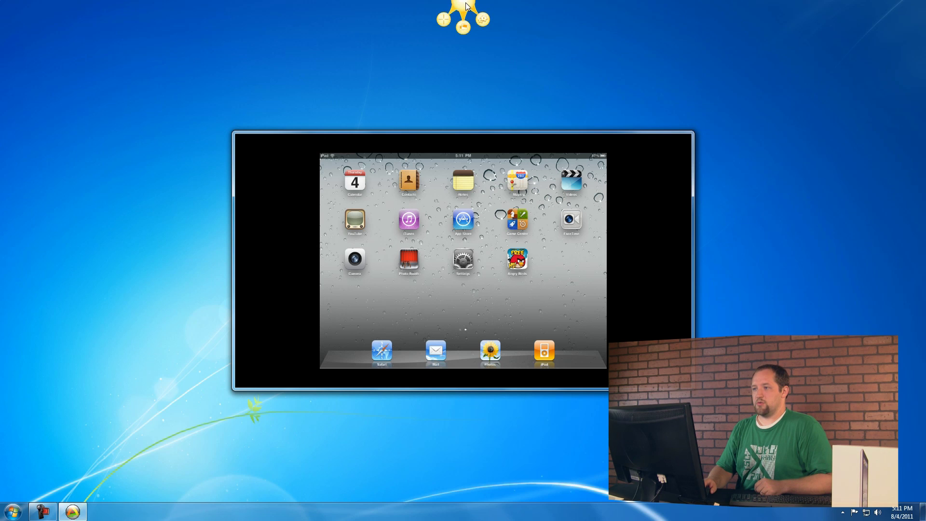
click(445, 19)
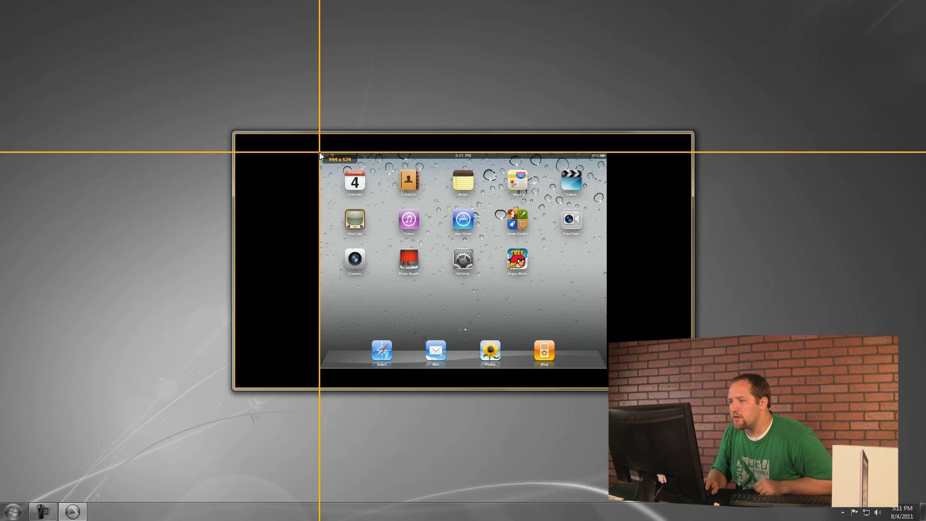
drag(319, 152, 608, 369)
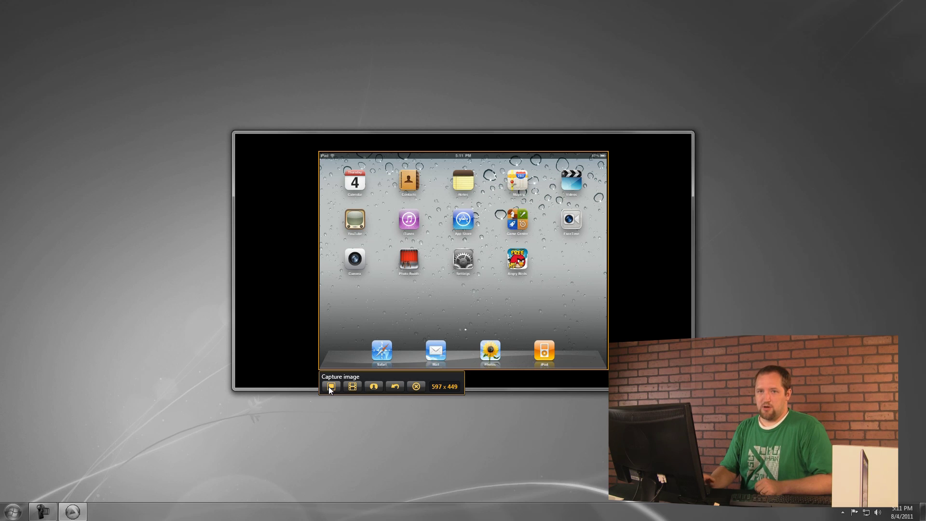
click(328, 384)
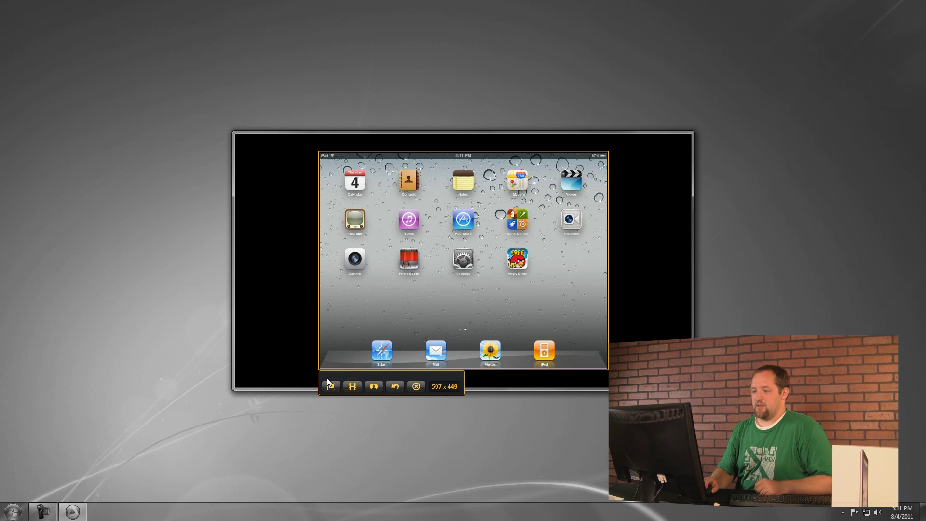
click(353, 385)
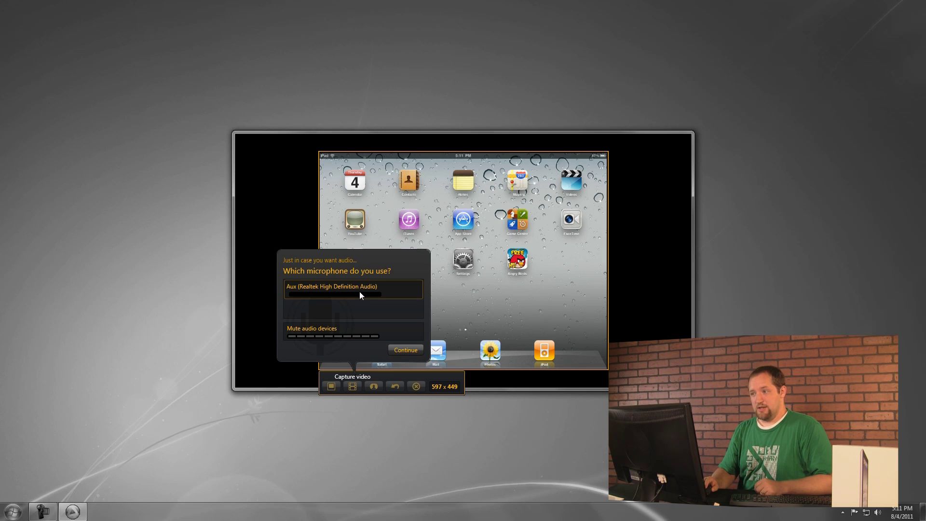
Step: Start the Jing recording with the default microphone and capture about 1:34 of iPad Angry Birds gameplay
click(401, 351)
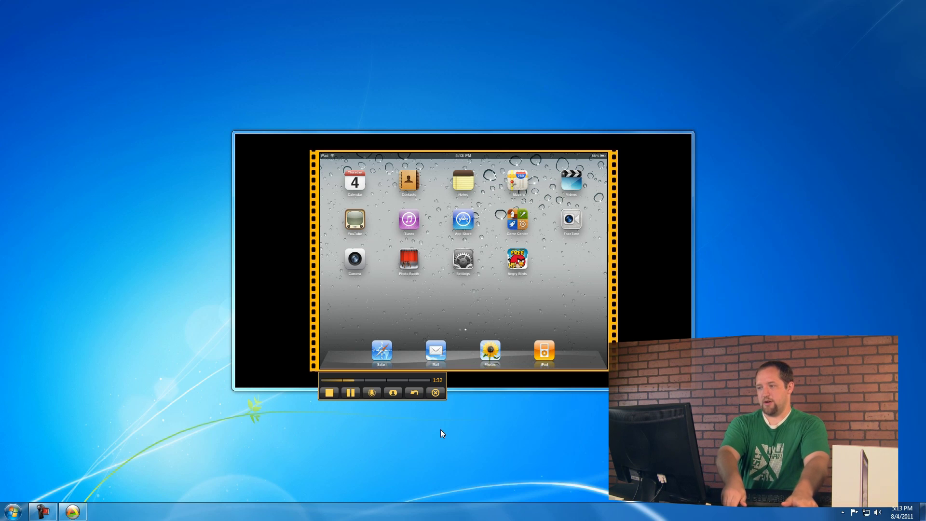
Step: Stop the 1:36 recording, preview it, and upload it to Screencast.com
click(329, 393)
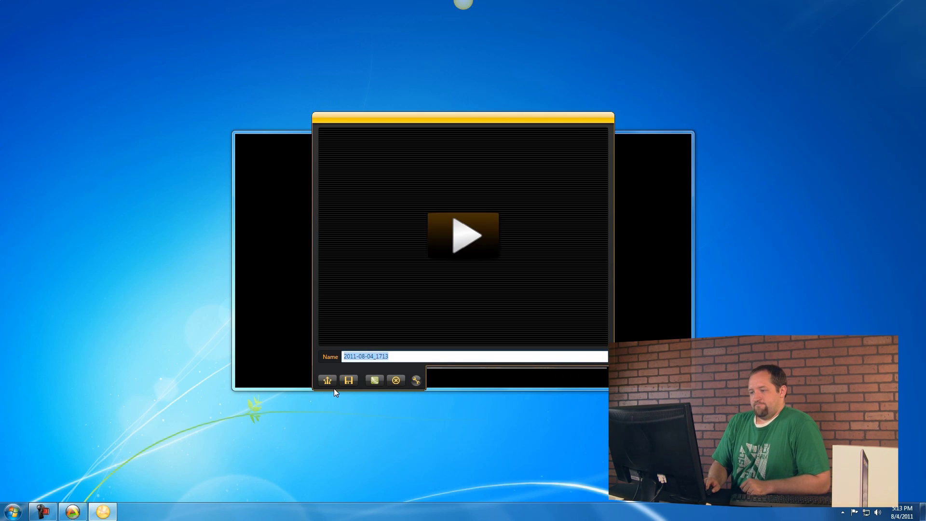
click(471, 236)
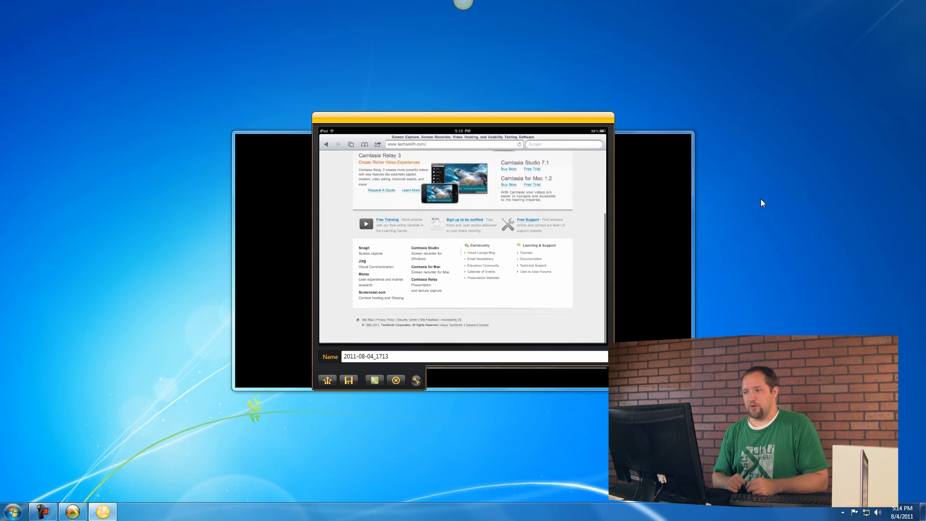
mouse_move(254, 345)
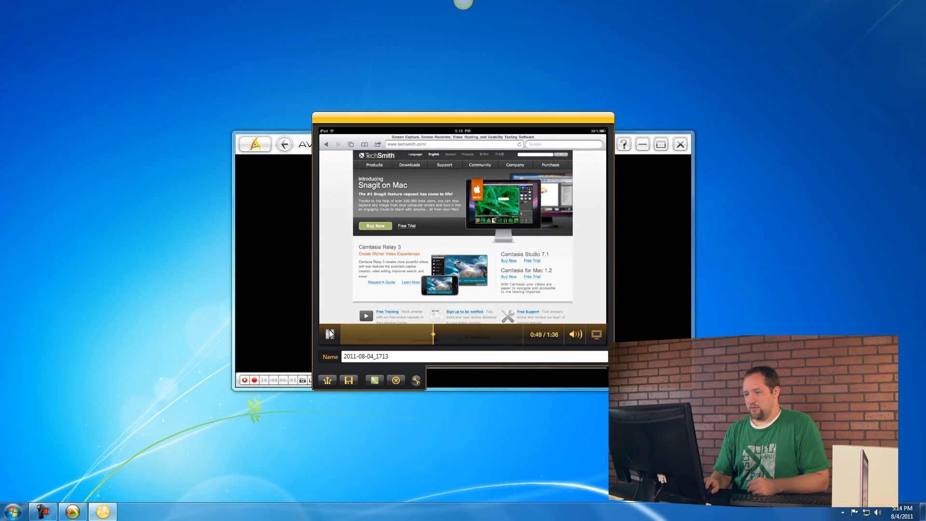
click(331, 382)
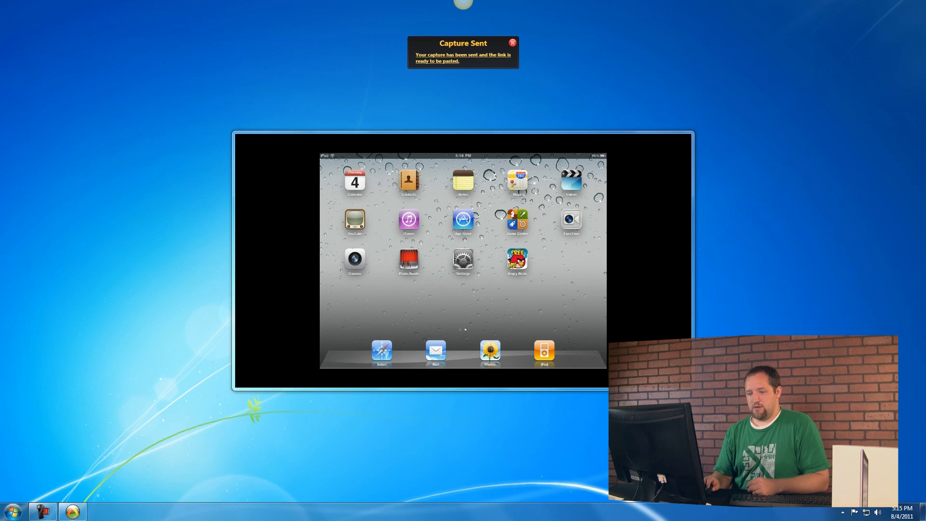
click(13, 512)
Step: Open the pasted Screencast.com share link for the capture in a maximized Chrome window
click(40, 455)
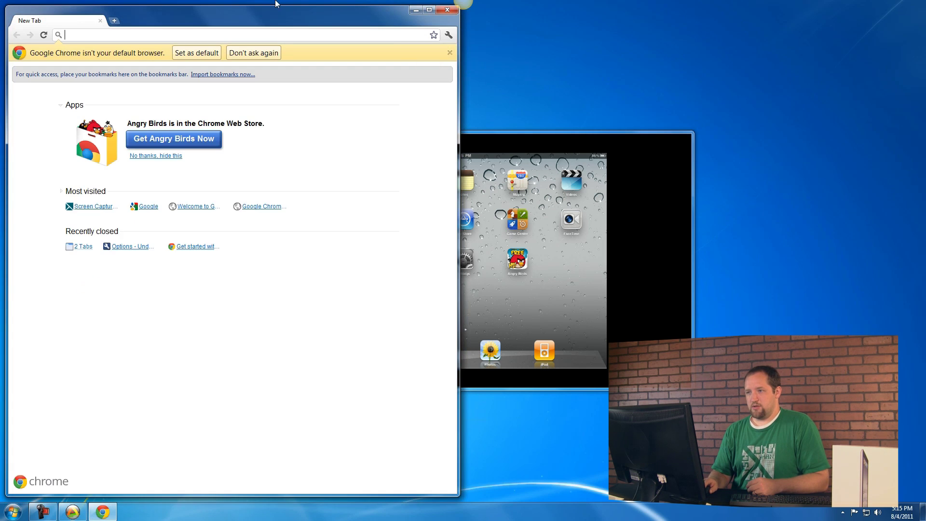
double_click(270, 24)
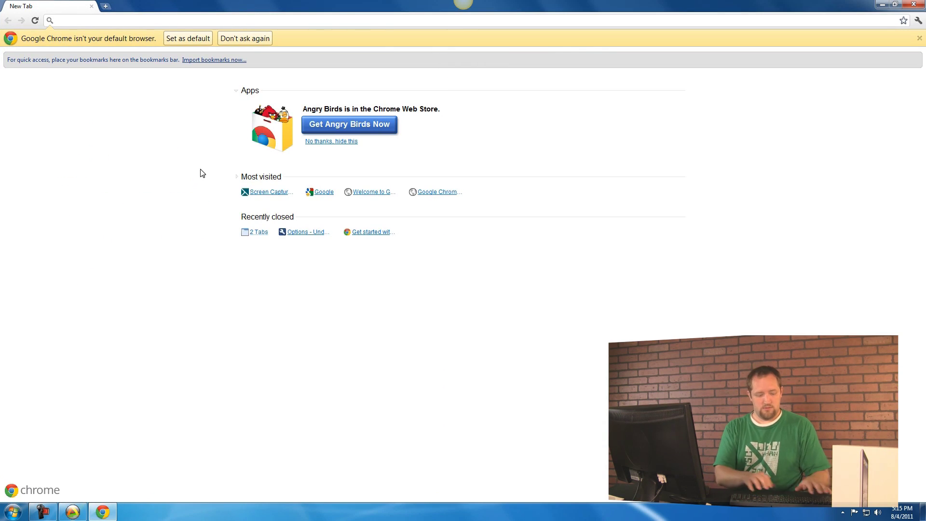
text(http://screencast.com/t/wfYieHk2xs)
key(Return)
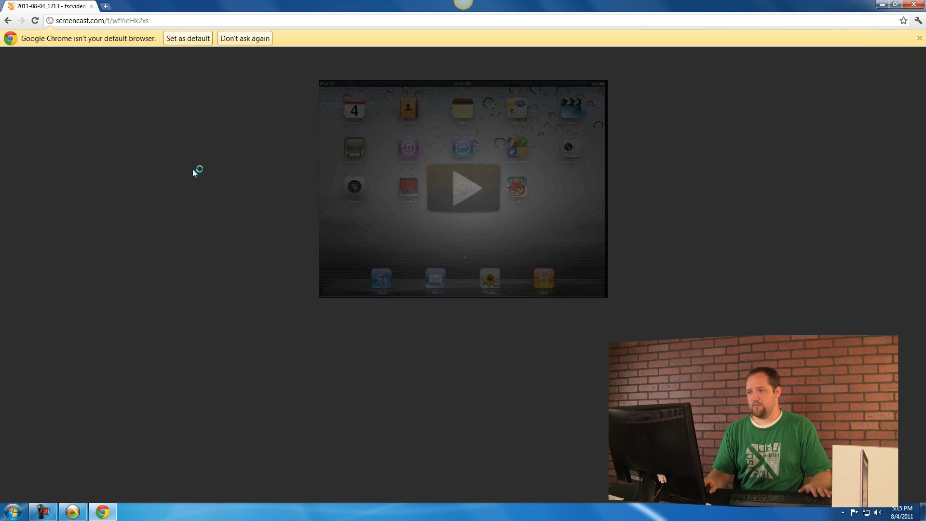
Step: Play the uploaded iPad capture in the Screencast.com video player
click(472, 187)
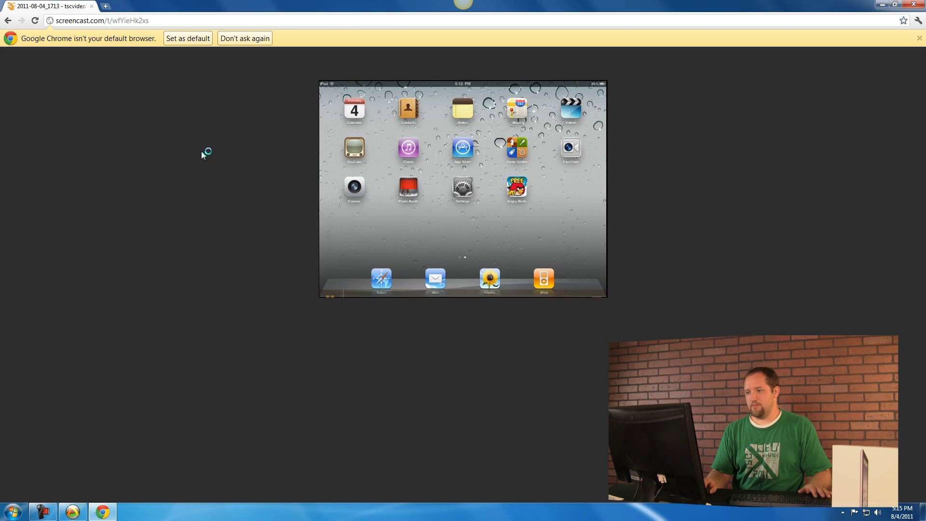